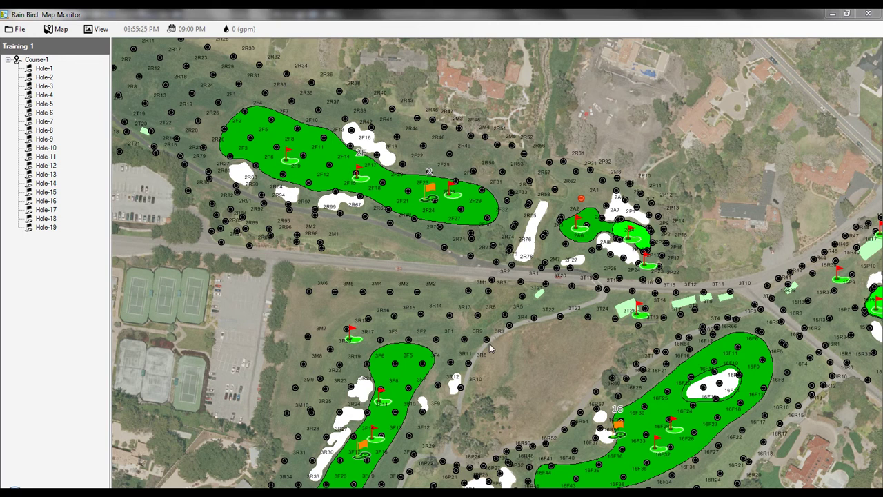
Close the course map and exit the Cirrus irrigation program, confirming both exits
{"action": "left_click", "coordinate": [870, 14]}
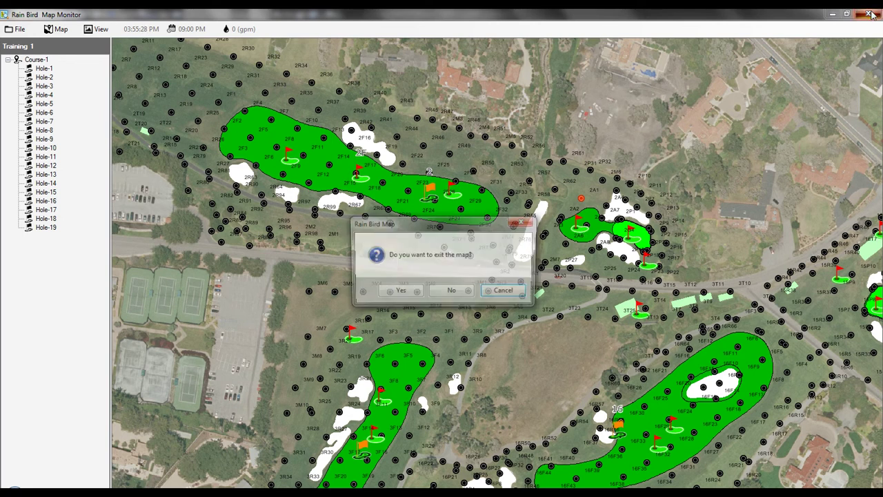
{"action": "left_click", "coordinate": [403, 292]}
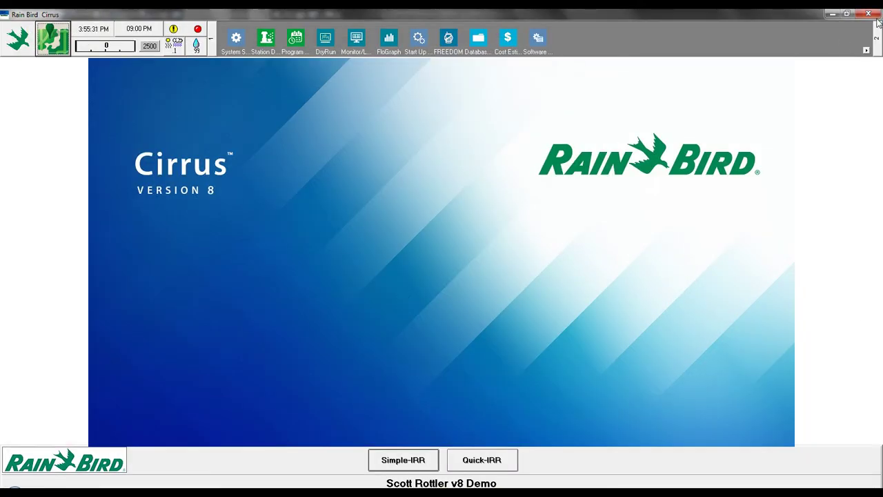
{"action": "left_click", "coordinate": [867, 14]}
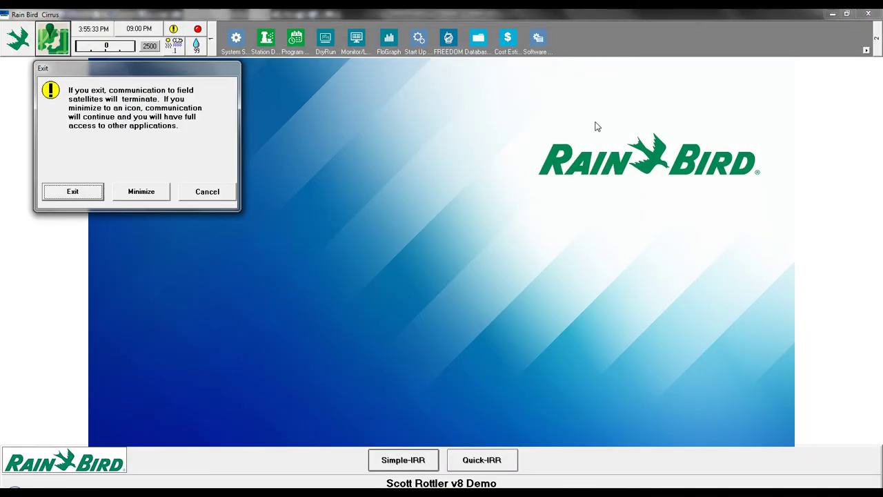
{"action": "left_click", "coordinate": [81, 198]}
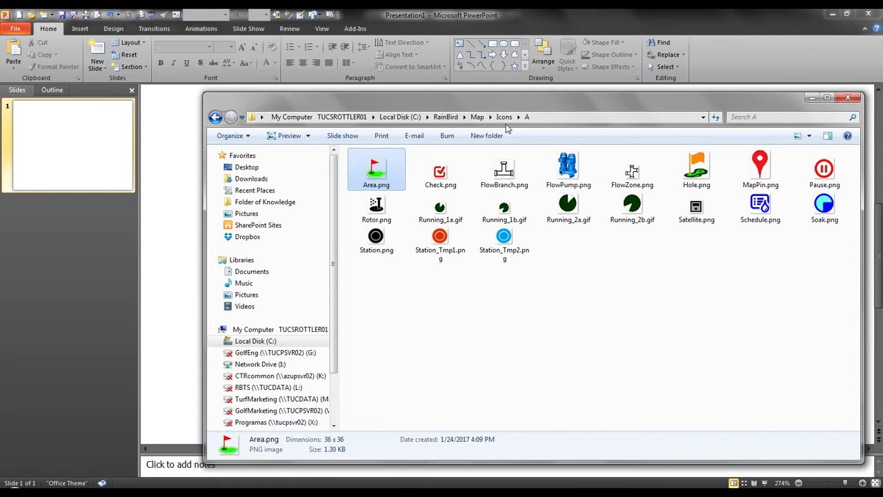
In Windows Explorer, go up to the map's Icons folder, reopen subfolder A and select Area.png
{"action": "left_click", "coordinate": [215, 117]}
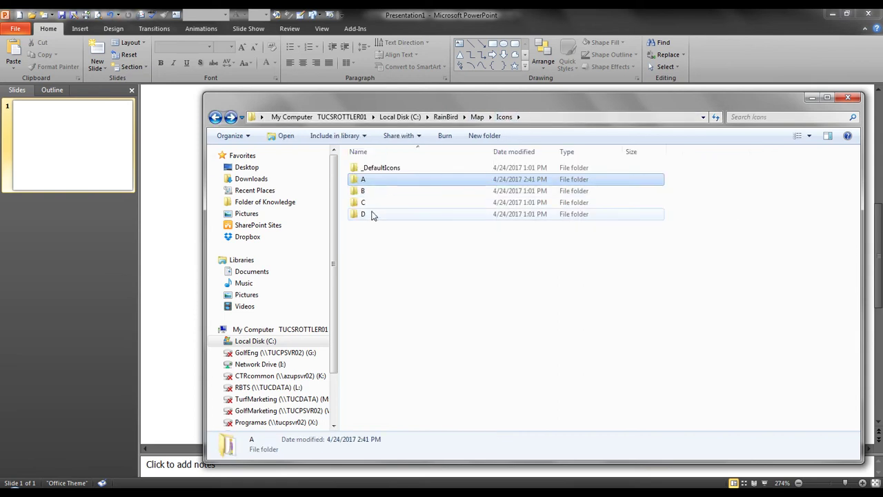
{"action": "double_click", "coordinate": [392, 179]}
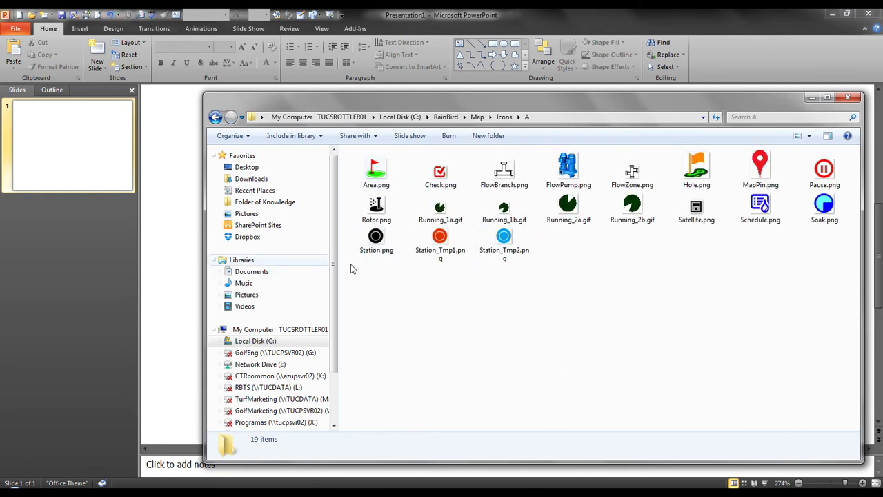
{"action": "left_click", "coordinate": [387, 182]}
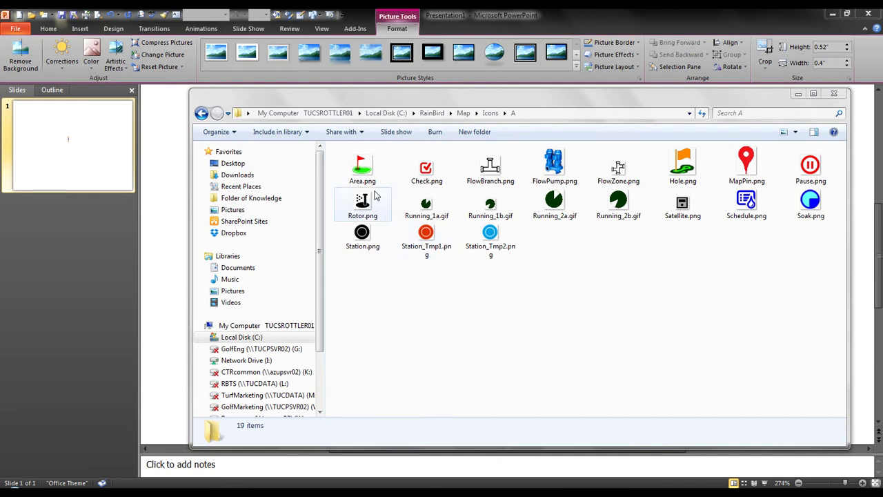
Check the pixel dimensions of Area.png in its file properties
{"action": "right_click", "coordinate": [363, 169]}
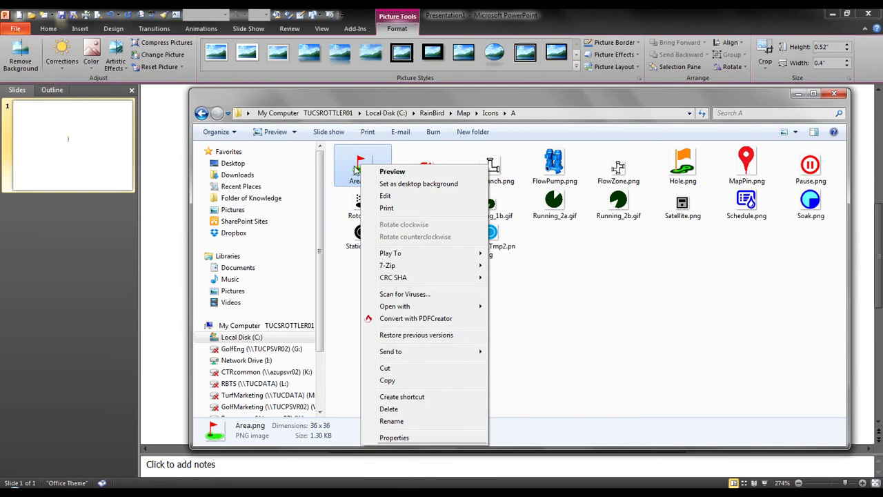
{"action": "left_click", "coordinate": [394, 437]}
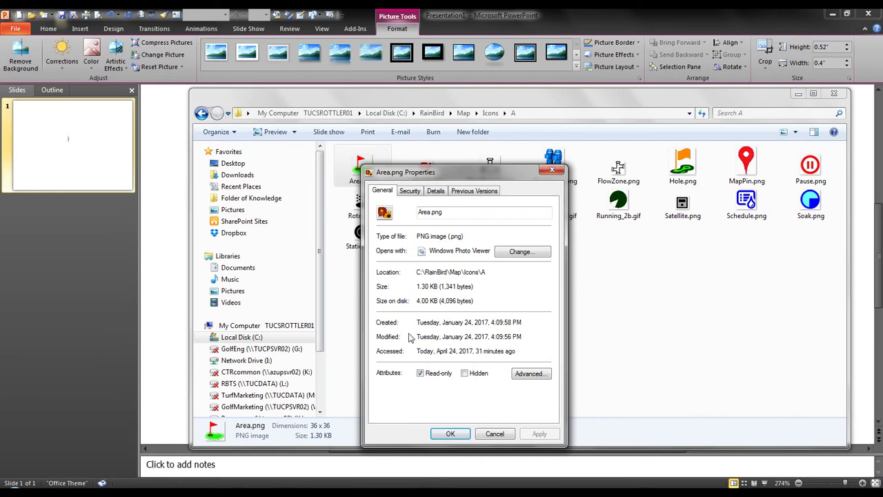
{"action": "left_click_drag", "start_coordinate": [459, 175], "coordinate": [493, 159]}
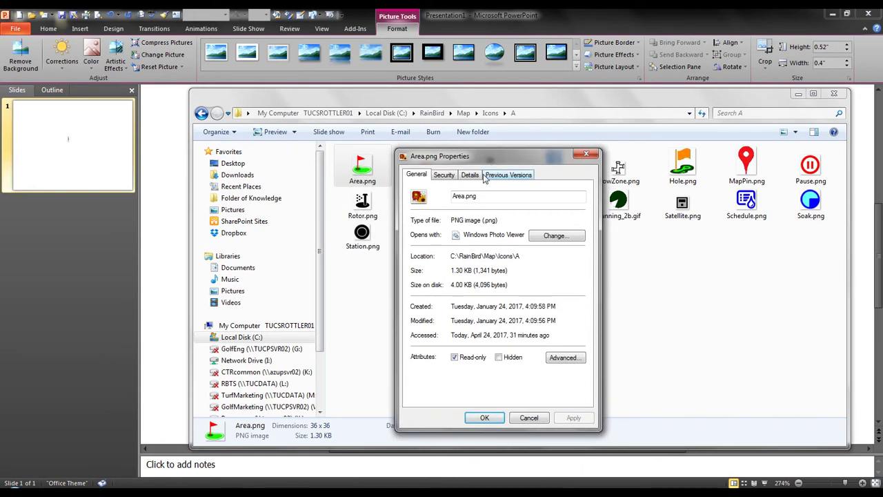
{"action": "left_click", "coordinate": [470, 175]}
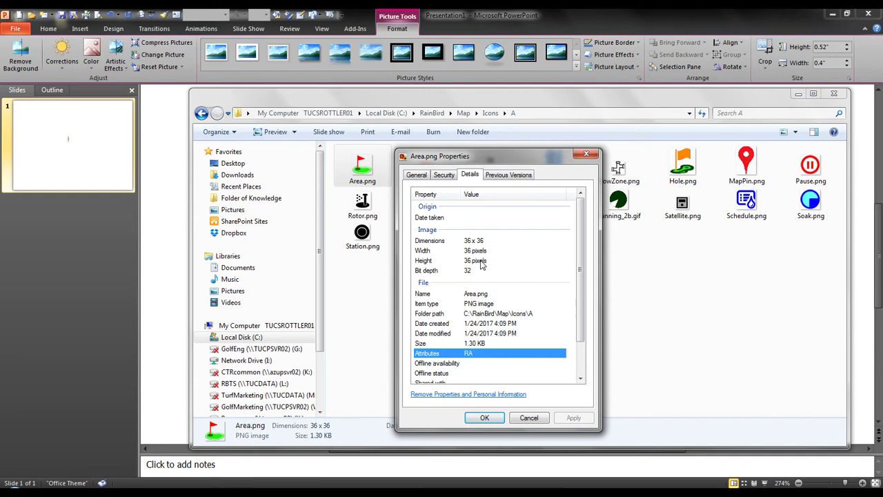
{"action": "left_click", "coordinate": [486, 418]}
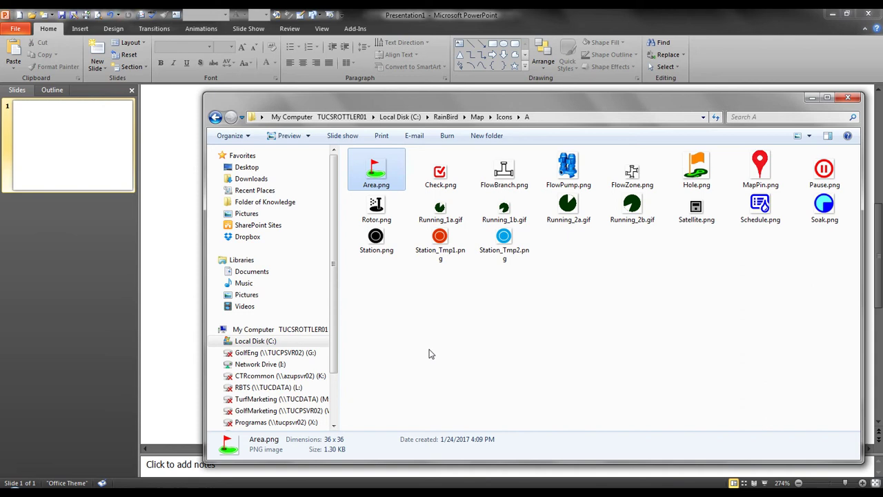
Close the icon folder window and insert golfer.jpeg from the Desktop onto the blank PowerPoint slide
{"action": "key", "text": "alt+F4"}
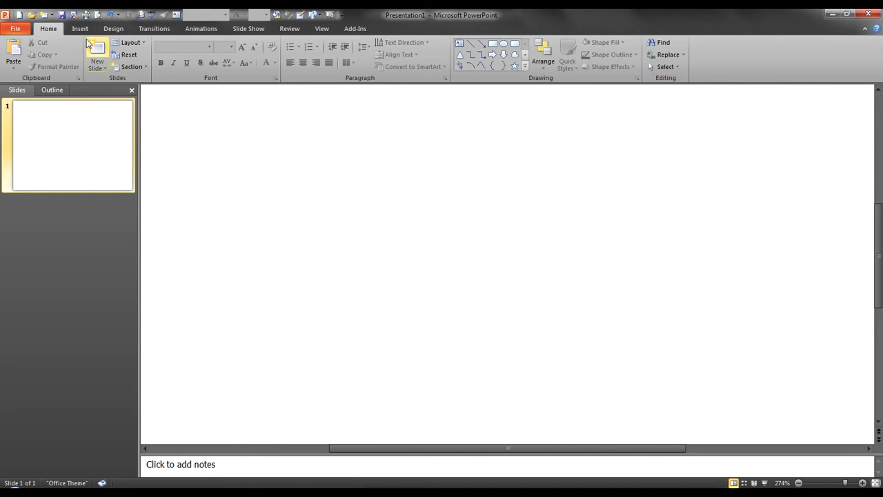
{"action": "left_click", "coordinate": [79, 29]}
{"action": "left_click", "coordinate": [41, 51]}
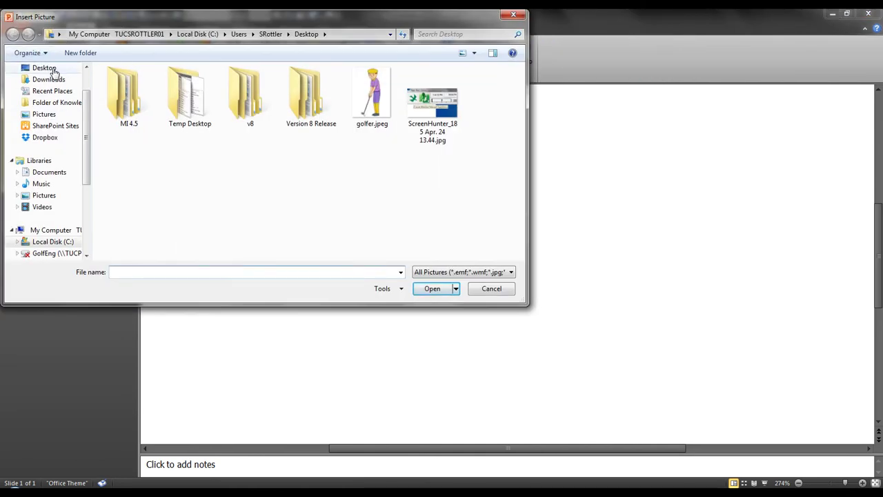
{"action": "left_click", "coordinate": [50, 67]}
{"action": "left_click", "coordinate": [255, 168]}
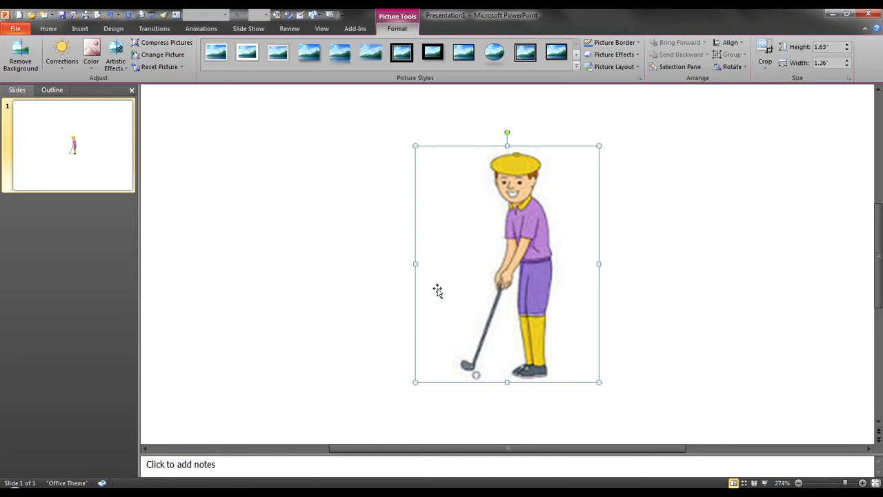
Remove the golfer picture's background, stretching the kept region from cap to shoes and narrowing both sides around the figure
{"action": "left_click", "coordinate": [438, 289]}
{"action": "left_click", "coordinate": [20, 59]}
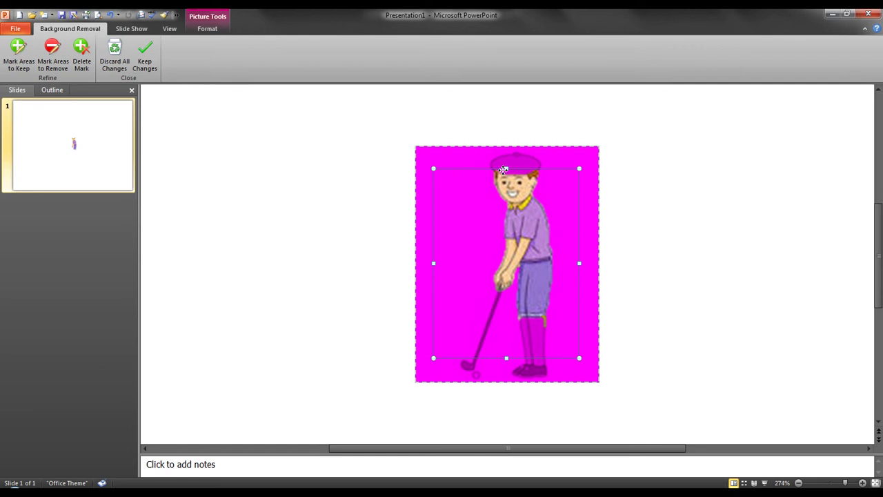
{"action": "left_click_drag", "start_coordinate": [504, 170], "coordinate": [507, 148]}
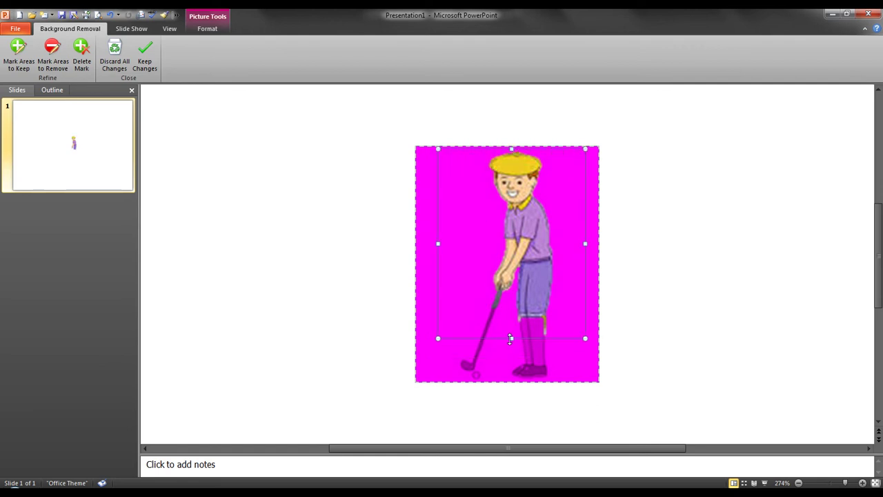
{"action": "left_click_drag", "start_coordinate": [511, 338], "coordinate": [516, 383]}
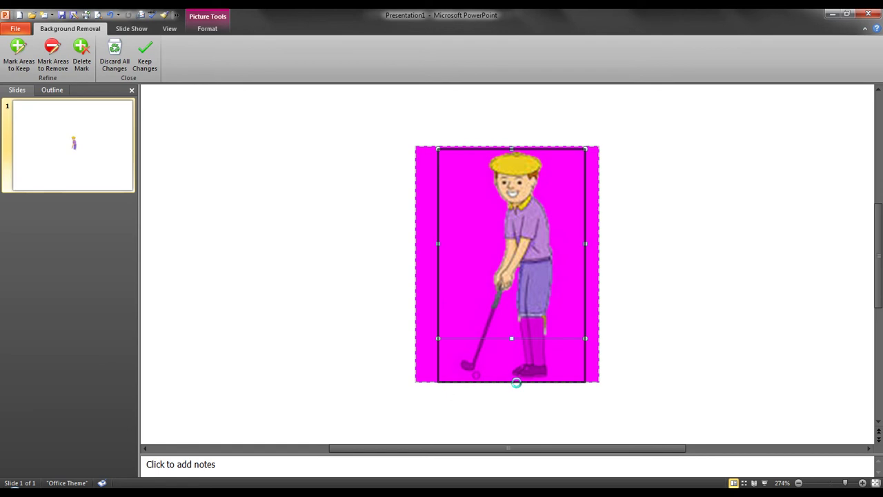
{"action": "left_click_drag", "start_coordinate": [585, 264], "coordinate": [564, 271]}
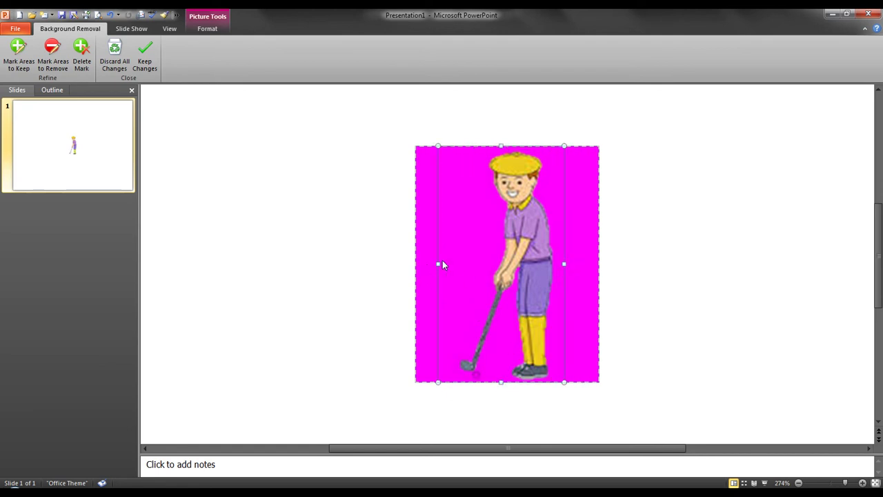
{"action": "left_click_drag", "start_coordinate": [441, 264], "coordinate": [451, 265]}
{"action": "left_click", "coordinate": [144, 59]}
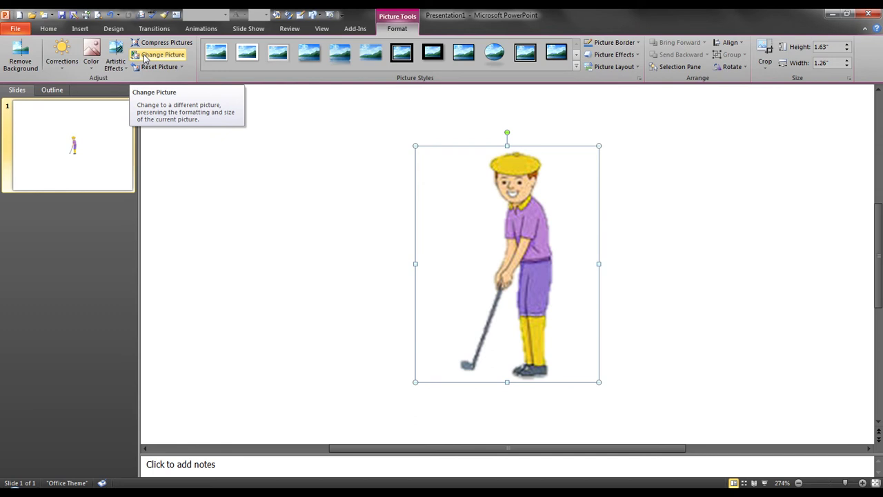
Save the golfer picture to the Desktop as AreaCopy.png in PNG format
{"action": "right_click", "coordinate": [460, 202]}
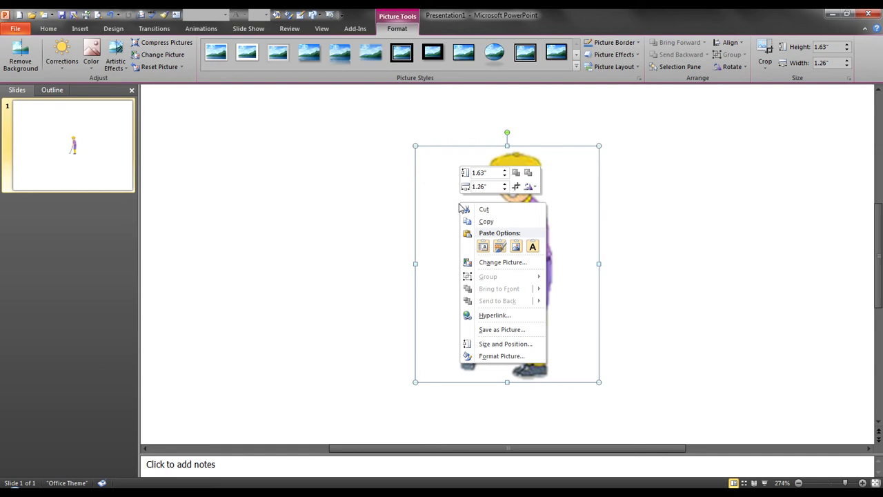
{"action": "left_click", "coordinate": [511, 329]}
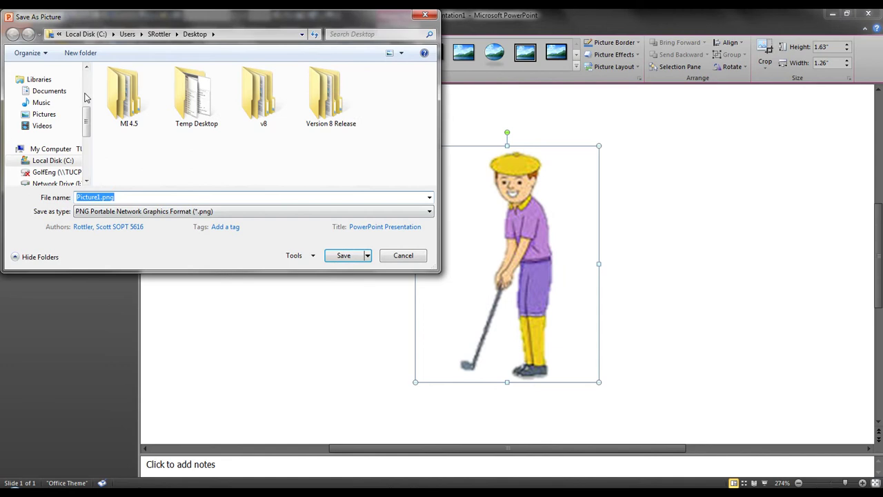
{"action": "left_click_drag", "start_coordinate": [87, 122], "coordinate": [86, 81]}
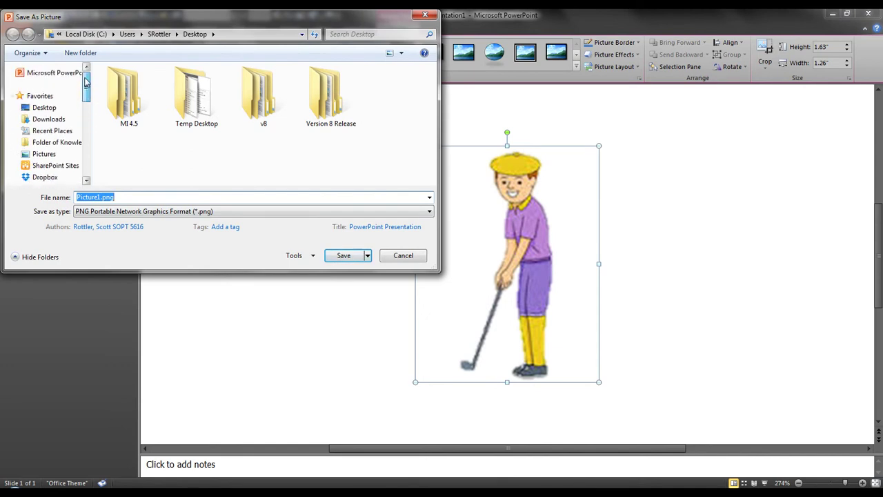
{"action": "left_click", "coordinate": [44, 107]}
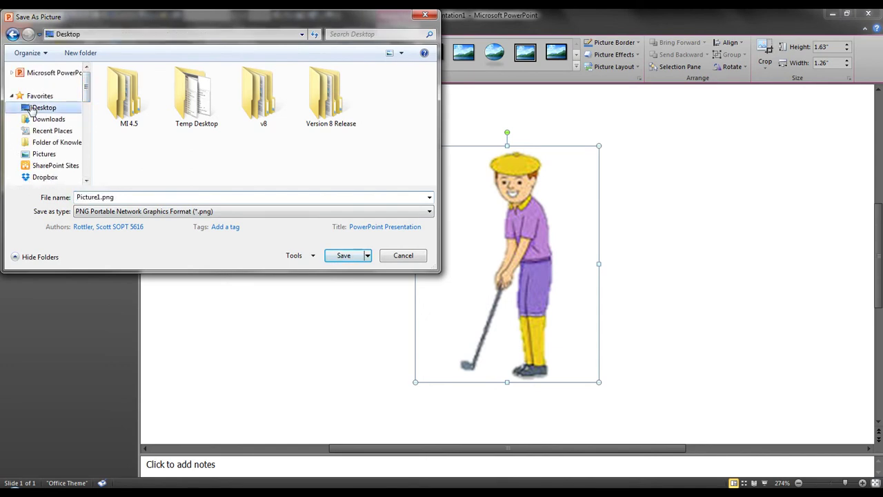
{"action": "double_click", "coordinate": [90, 198]}
{"action": "type", "text": "Area"}
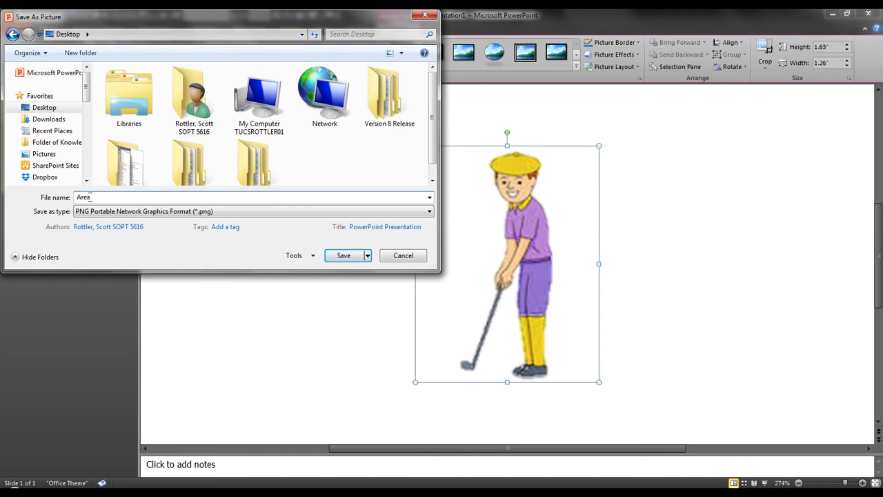
{"action": "type", "text": "Copy.png"}
{"action": "left_click", "coordinate": [345, 256]}
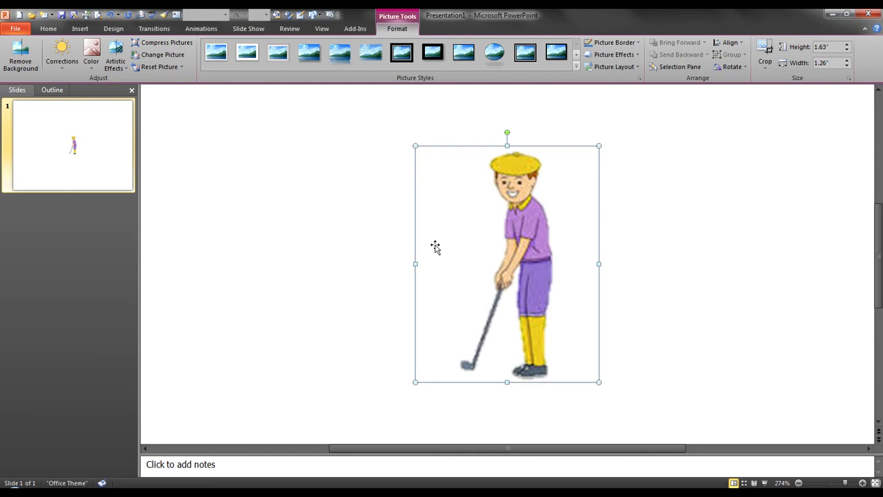
Scale the golfer picture down to 0.4" wide with its aspect ratio locked
{"action": "right_click", "coordinate": [460, 232]}
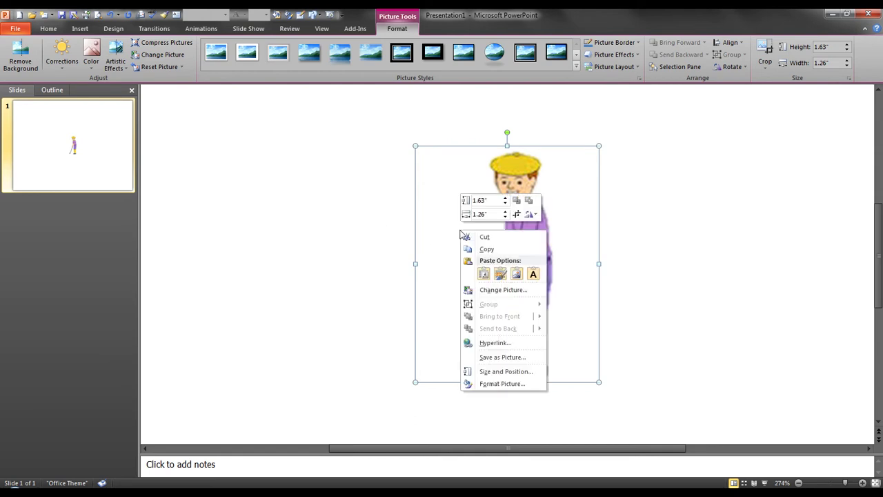
{"action": "left_click", "coordinate": [521, 372]}
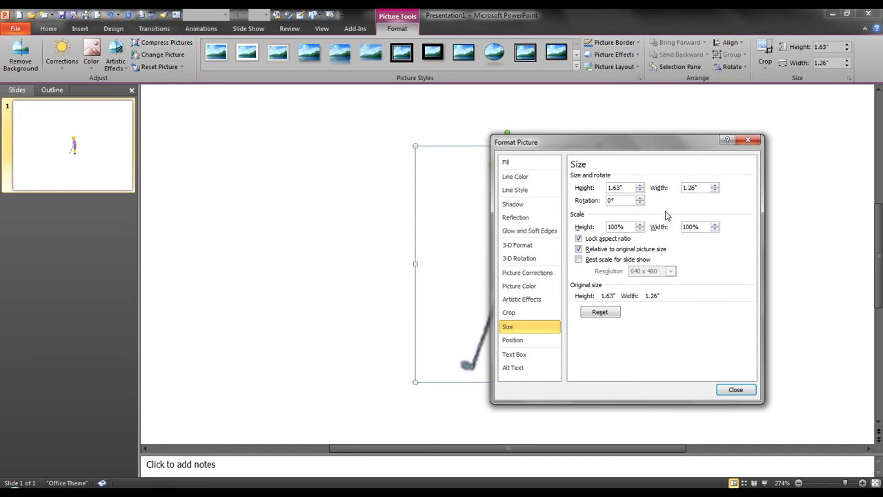
{"action": "left_click", "coordinate": [714, 191]}
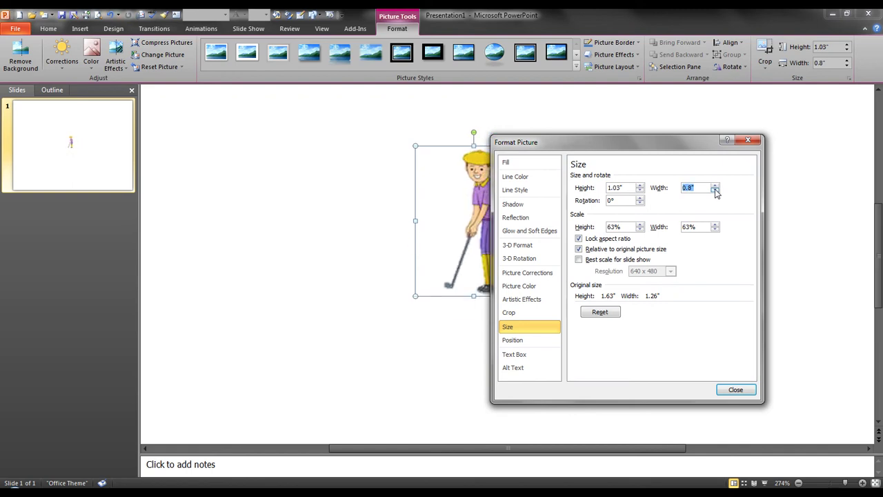
{"action": "left_click", "coordinate": [715, 191]}
{"action": "left_click", "coordinate": [714, 191]}
{"action": "left_click", "coordinate": [715, 191]}
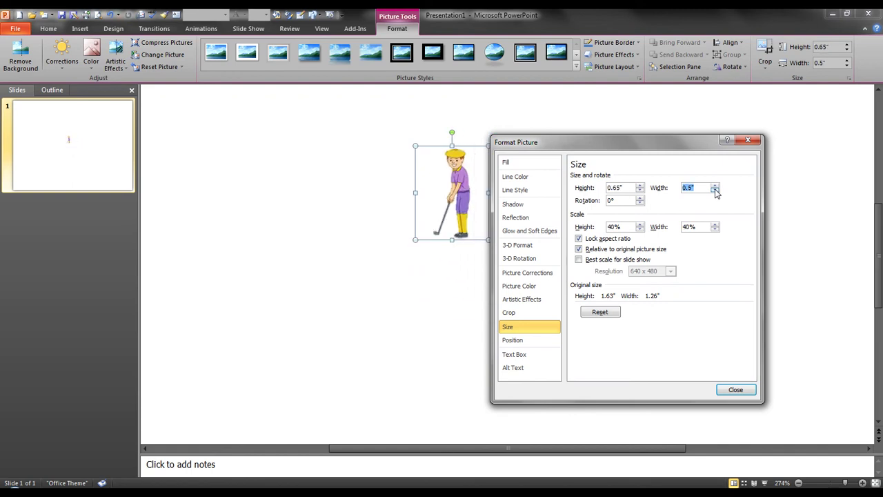
{"action": "left_click", "coordinate": [715, 191]}
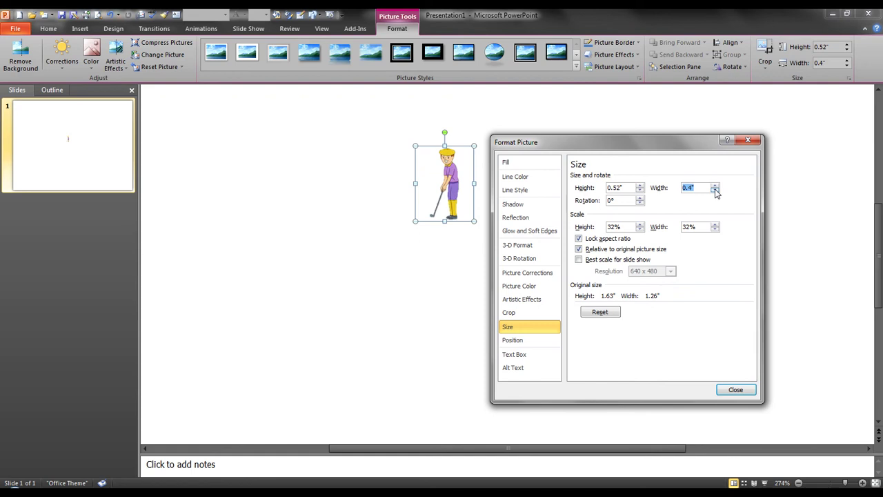
{"action": "left_click", "coordinate": [741, 393]}
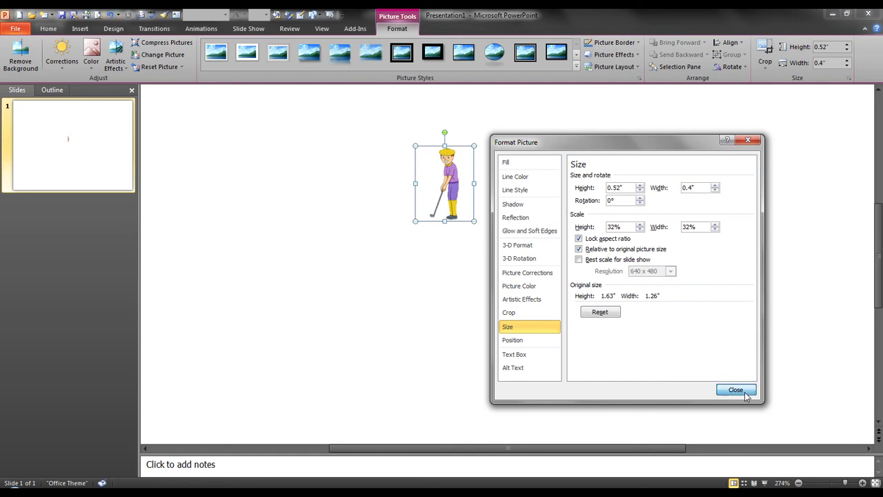
Save the resized golfer picture to the Desktop as Area.png in PNG format
{"action": "right_click", "coordinate": [431, 170]}
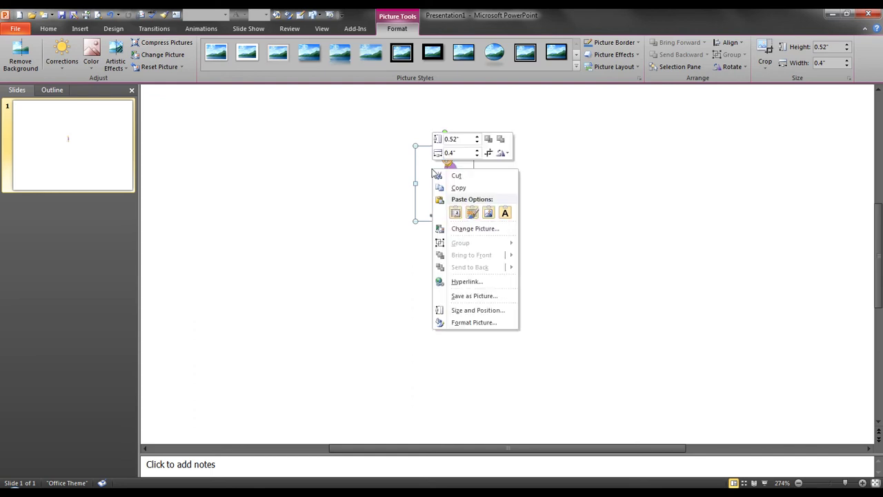
{"action": "left_click", "coordinate": [482, 296]}
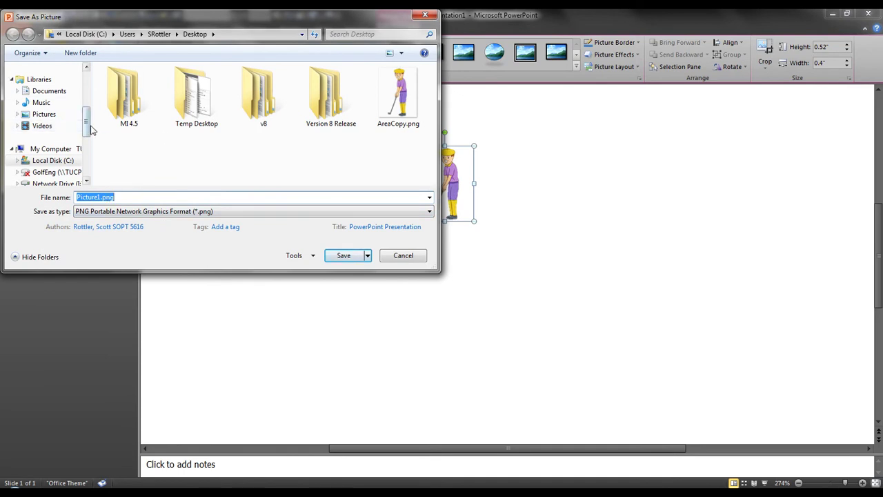
{"action": "left_click_drag", "start_coordinate": [88, 129], "coordinate": [89, 83]}
{"action": "left_click", "coordinate": [43, 107]}
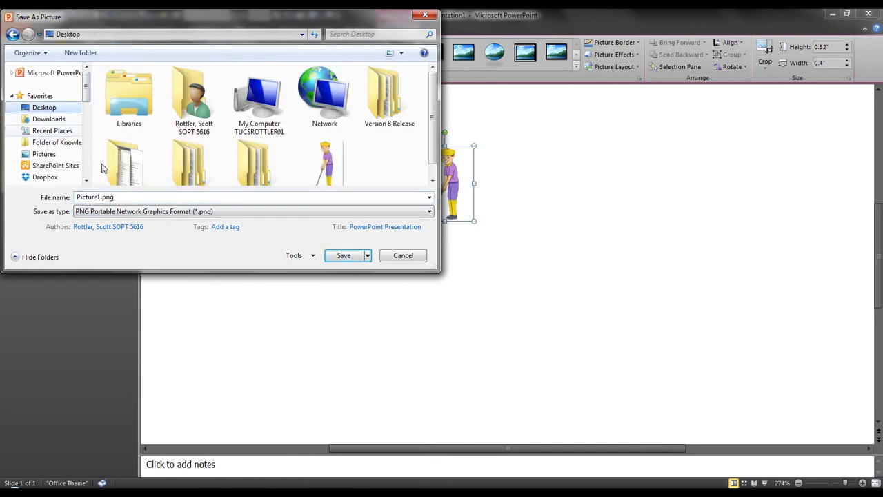
{"action": "left_click", "coordinate": [129, 198]}
{"action": "type", "text": "Area"}
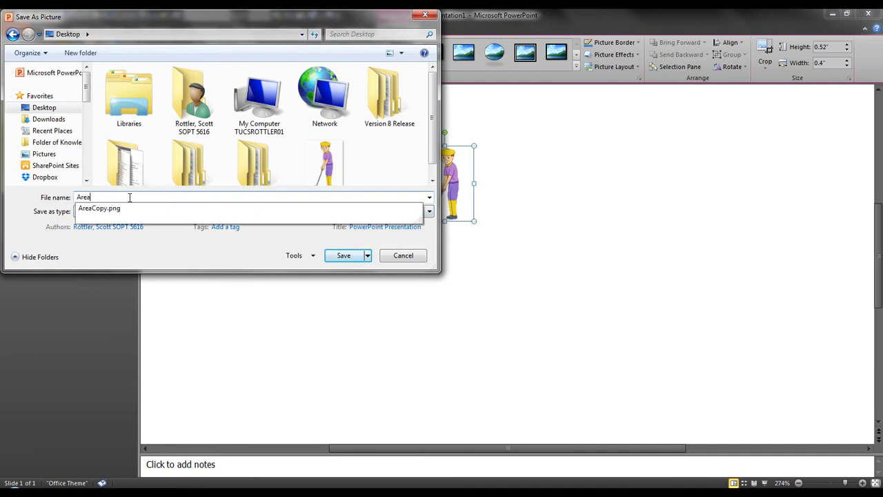
{"action": "type", "text": ".png"}
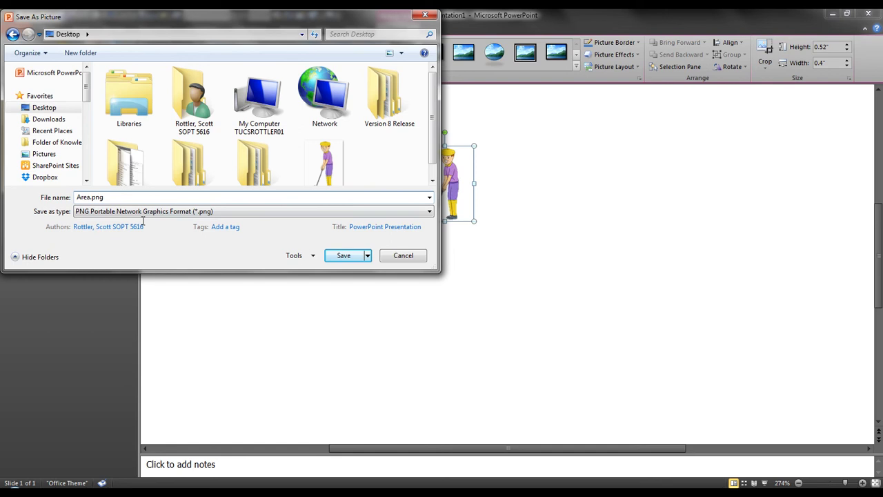
{"action": "left_click", "coordinate": [345, 255]}
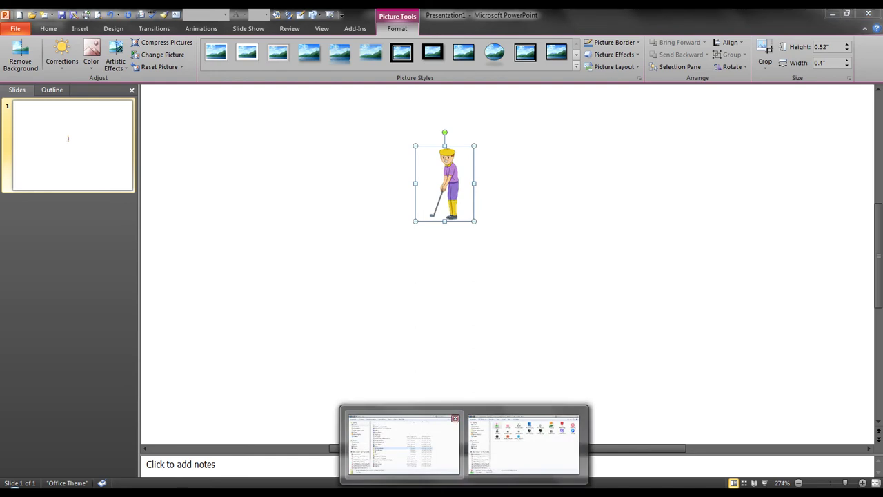
Switch to the Desktop folder window in Windows Explorer and copy the Area.png file
{"action": "left_click", "coordinate": [538, 428]}
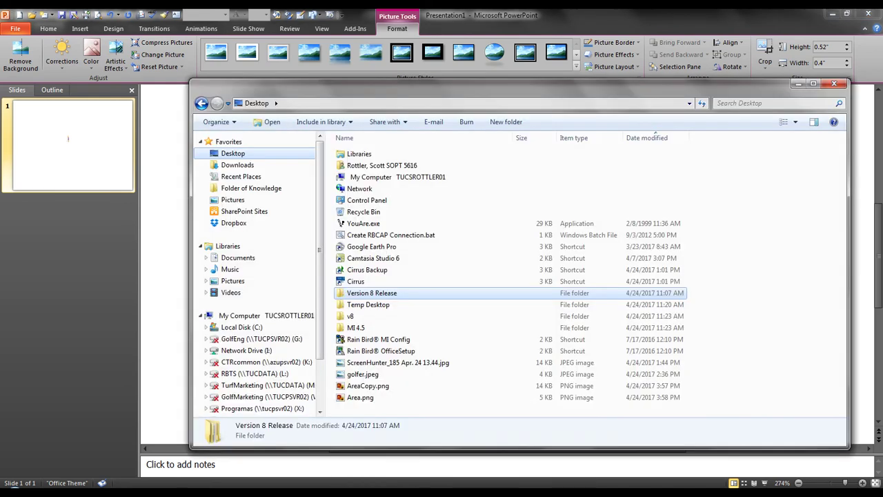
{"action": "left_click", "coordinate": [359, 399]}
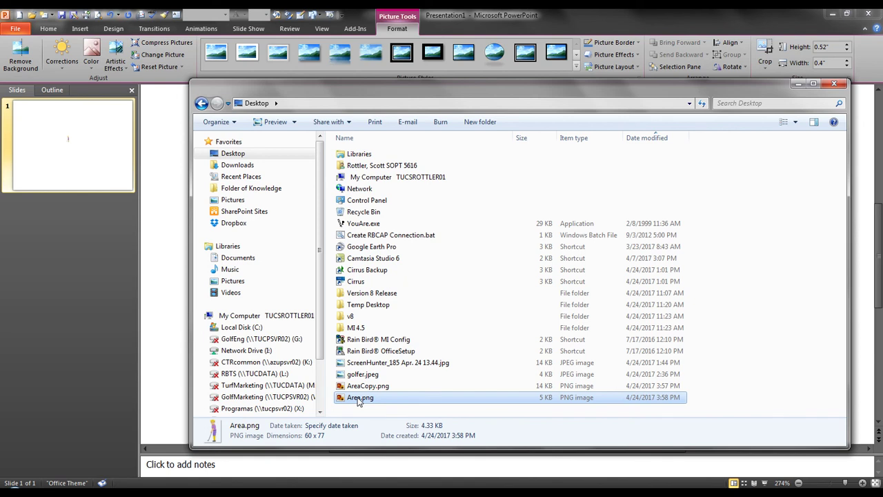
{"action": "right_click", "coordinate": [357, 401]}
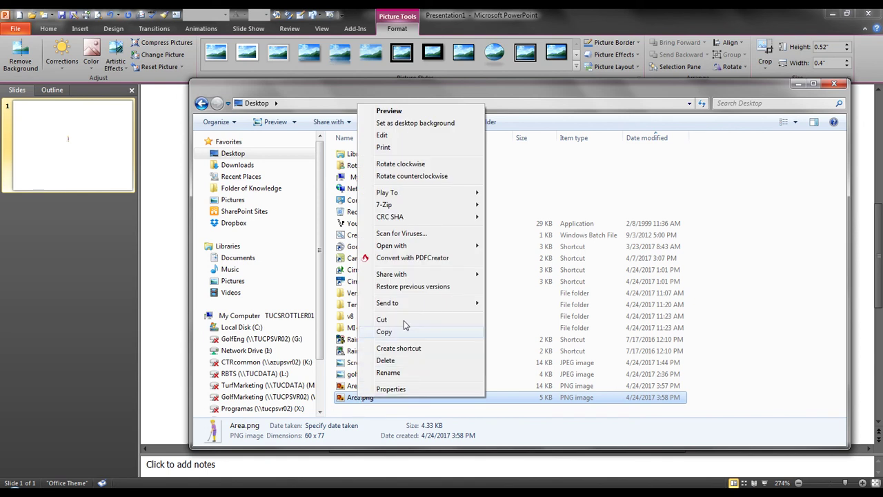
{"action": "left_click", "coordinate": [385, 332]}
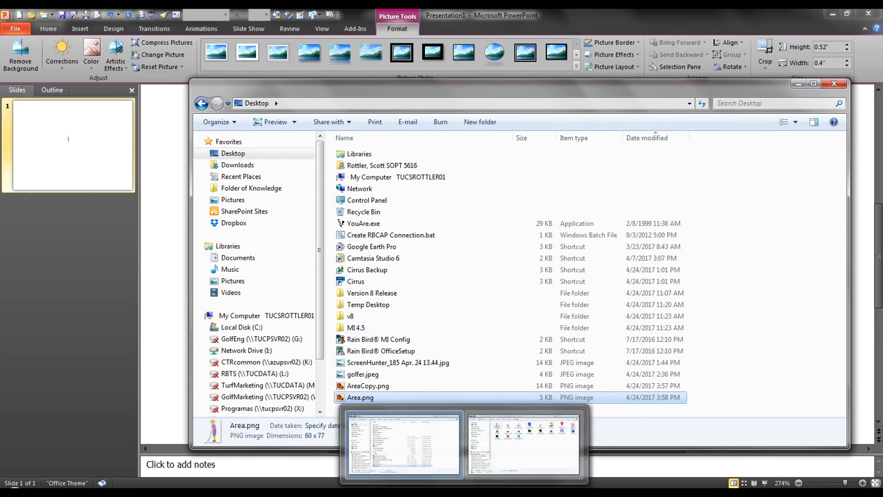
Paste Area.png into the RainBird\Map\Icons\A folder, replacing the existing file of the same name
{"action": "left_click", "coordinate": [575, 419]}
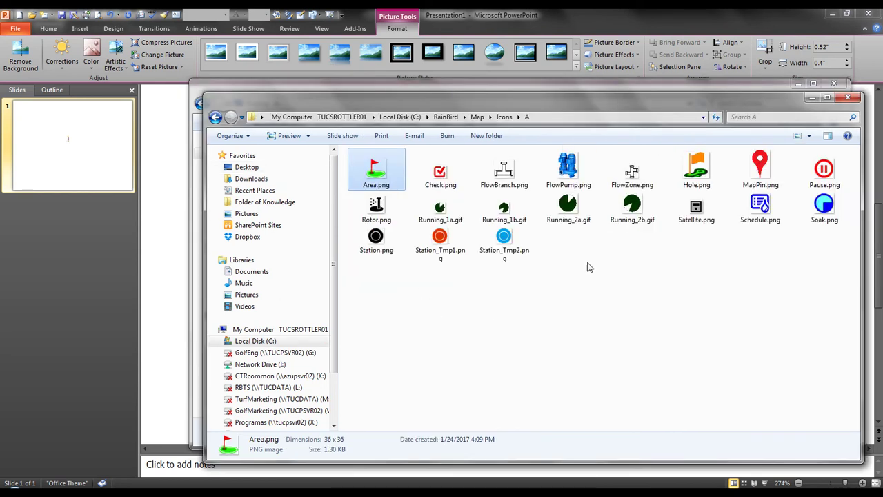
{"action": "right_click", "coordinate": [376, 316]}
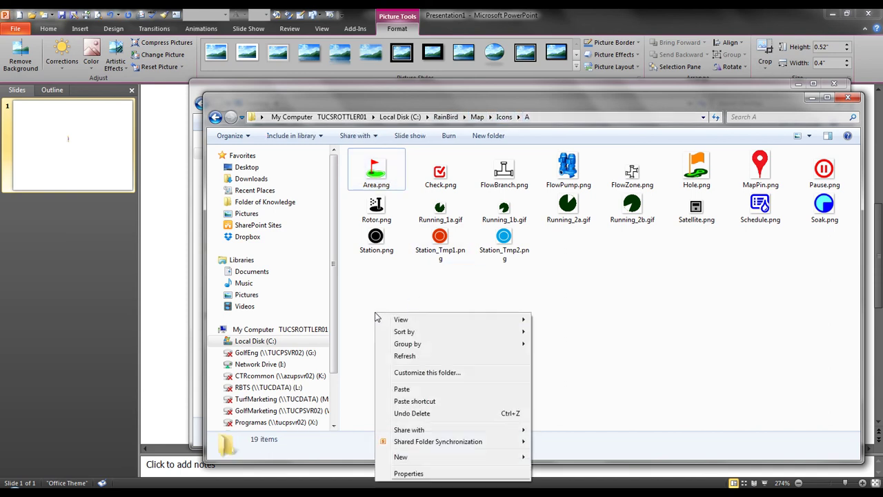
{"action": "left_click", "coordinate": [401, 389]}
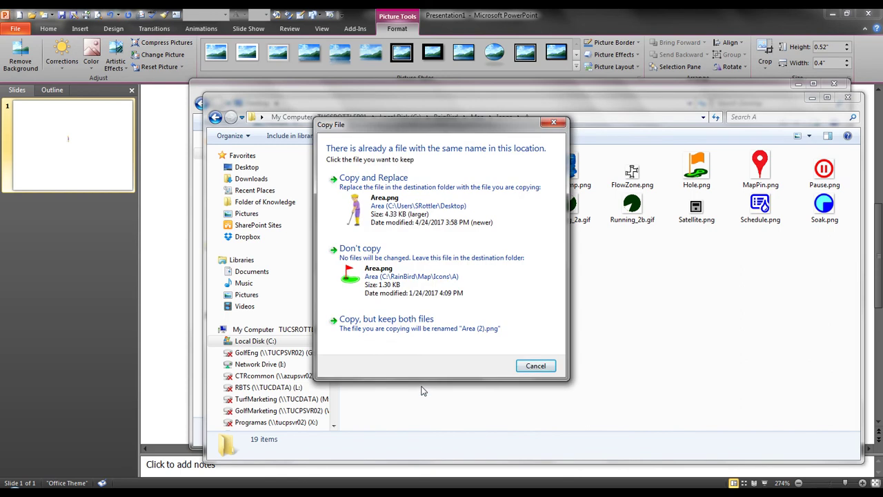
{"action": "left_click", "coordinate": [397, 209]}
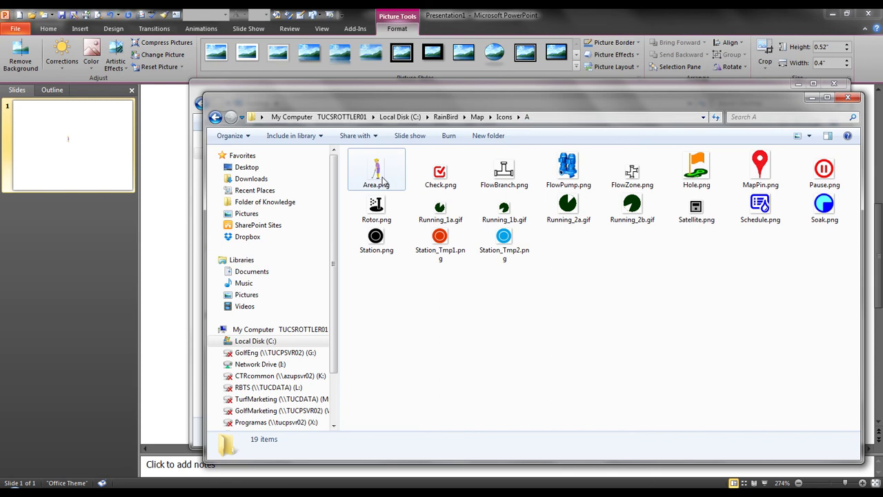
Switch to the Windows desktop, launch Cirrus and dismiss its online user status bar
{"action": "key", "text": "alt+Tab"}
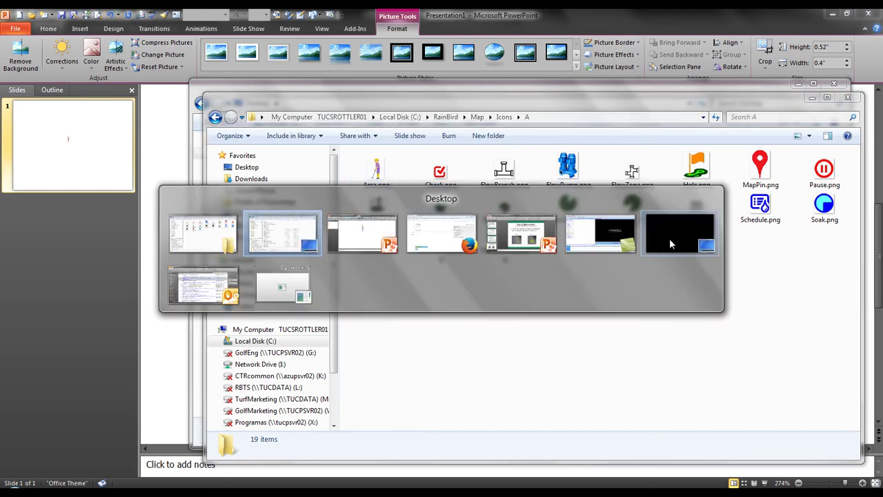
{"action": "mouse_move", "coordinate": [672, 237]}
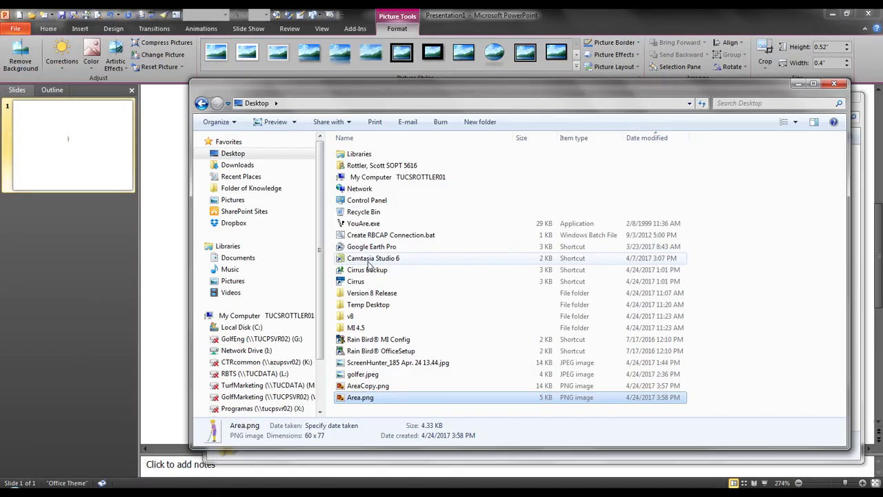
{"action": "key", "text": "alt+Tab"}
{"action": "left_click", "coordinate": [675, 233]}
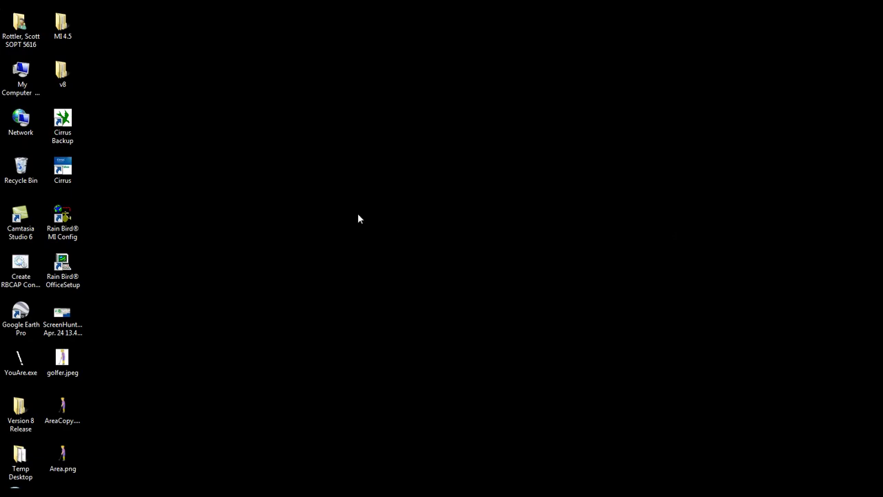
{"action": "left_click", "coordinate": [60, 173]}
{"action": "double_click", "coordinate": [61, 172]}
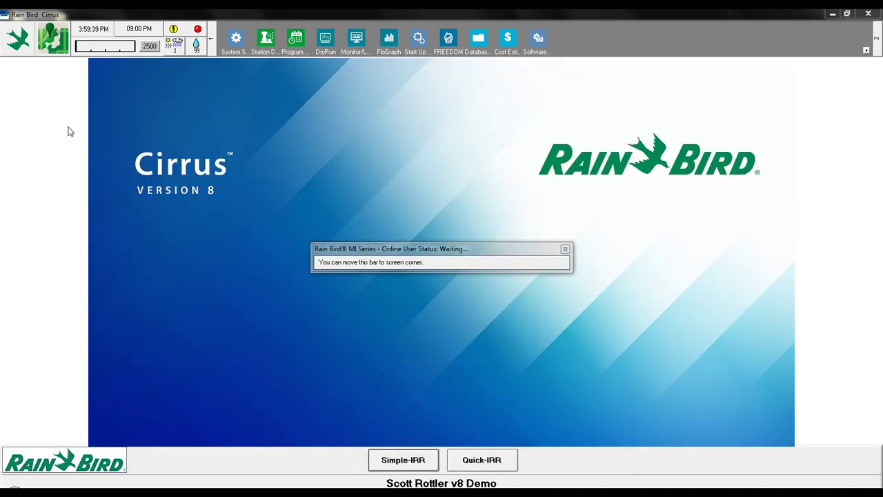
{"action": "left_click", "coordinate": [565, 249]}
Open the course map in Map Monitor and set its view to Area
{"action": "left_click", "coordinate": [54, 38]}
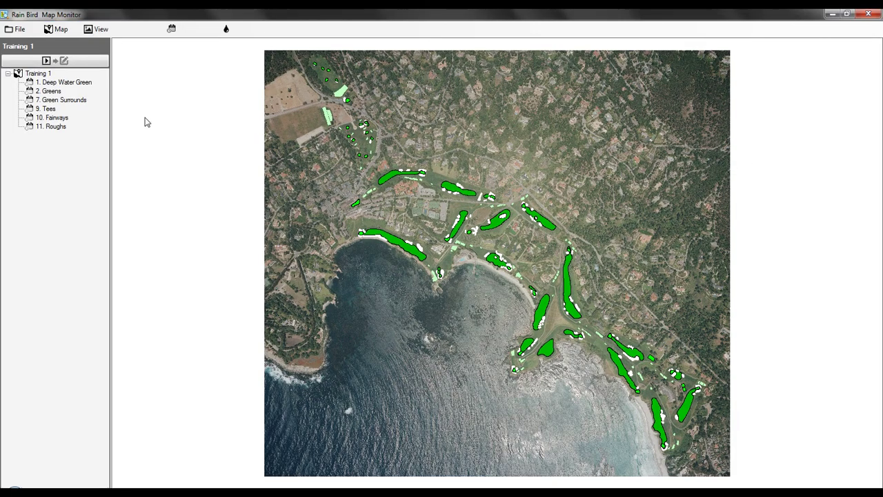
{"action": "left_click", "coordinate": [97, 30]}
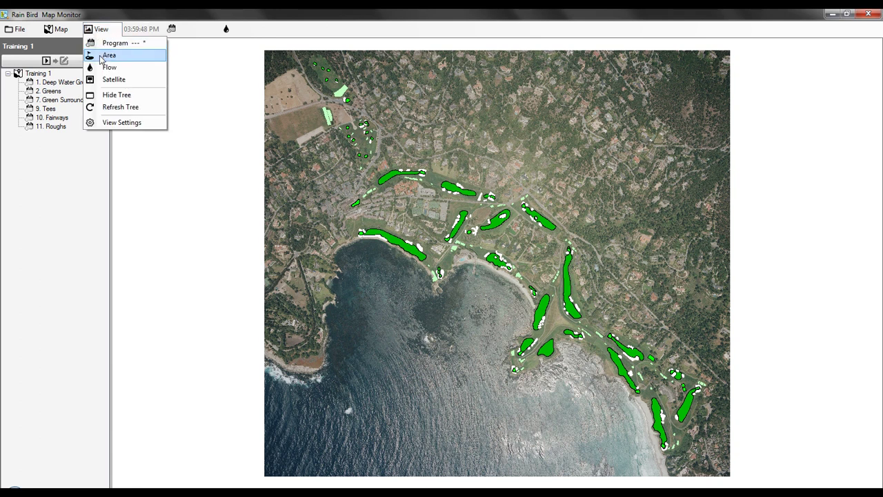
{"action": "left_click", "coordinate": [103, 56]}
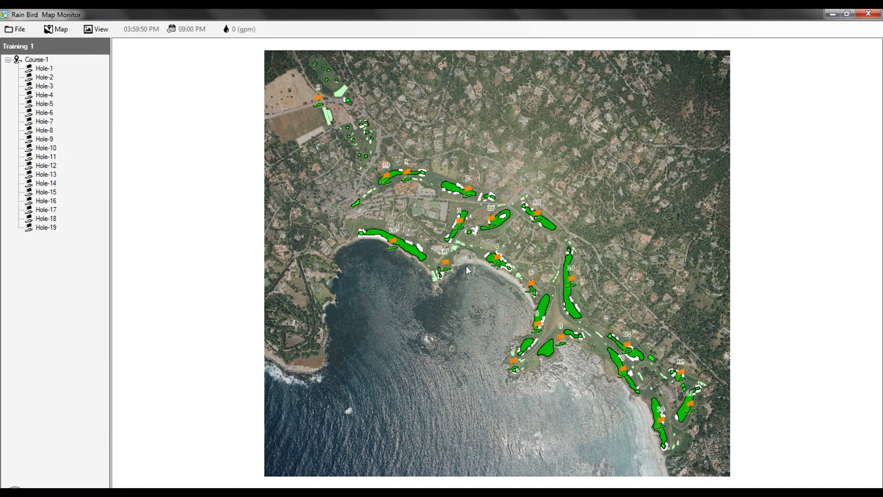
Examine the area icons on the map up close, from hole 16 to the 3T area beside station 3T14
{"action": "scroll", "coordinate": [471, 259], "scroll_direction": "up", "scroll_amount": 3}
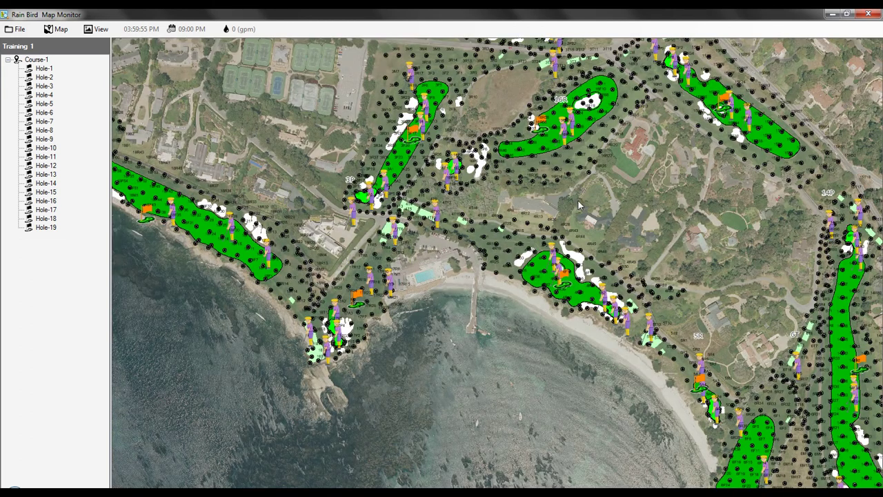
{"action": "scroll", "coordinate": [577, 199], "scroll_direction": "up", "scroll_amount": 1}
{"action": "scroll", "coordinate": [472, 257], "scroll_direction": "up", "scroll_amount": 1}
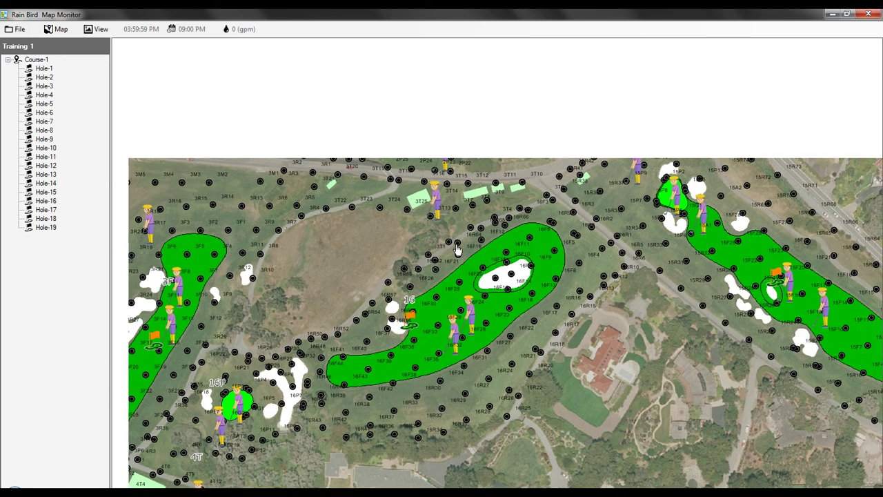
{"action": "scroll", "coordinate": [498, 174], "scroll_direction": "up", "scroll_amount": 1}
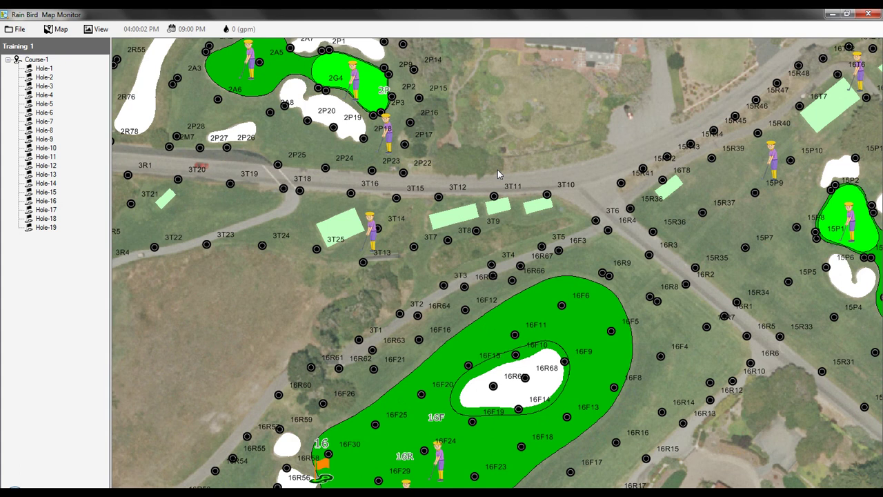
{"action": "scroll", "coordinate": [414, 207], "scroll_direction": "up", "scroll_amount": 1}
{"action": "scroll", "coordinate": [423, 227], "scroll_direction": "up", "scroll_amount": 1}
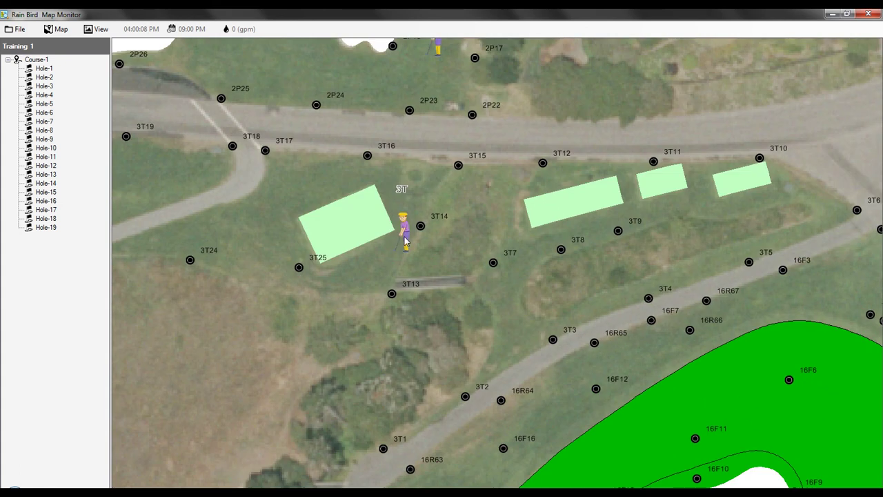